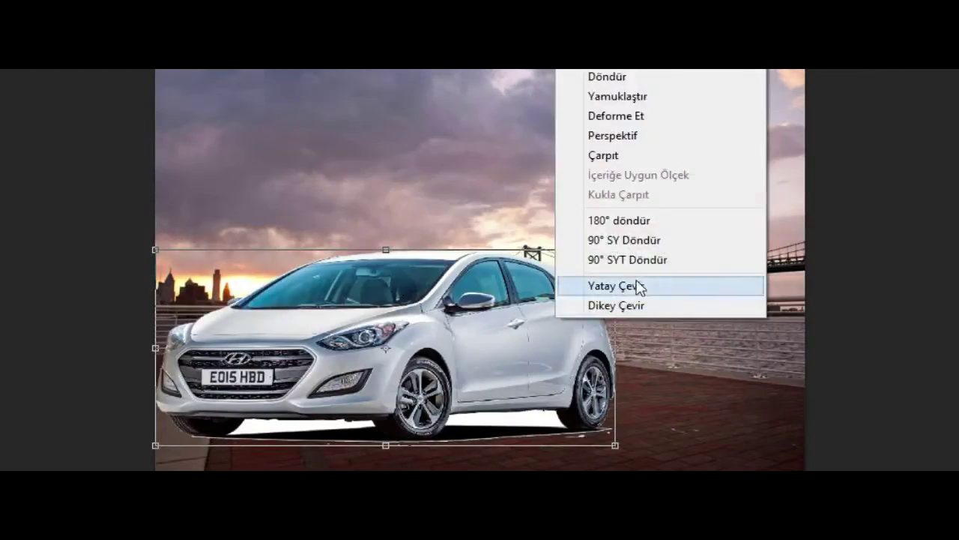
Step: Flip the silver hatchback horizontally so it faces the opposite direction on the waterfront
left_click(636, 283)
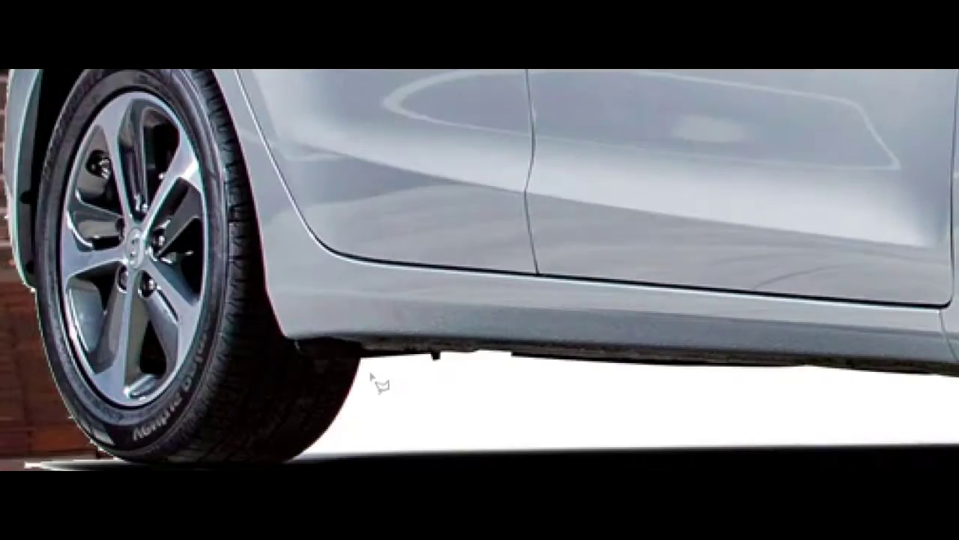
Step: Trace along the lower sill edge of the LB Performance side skirt and fender flare
left_click(674, 354)
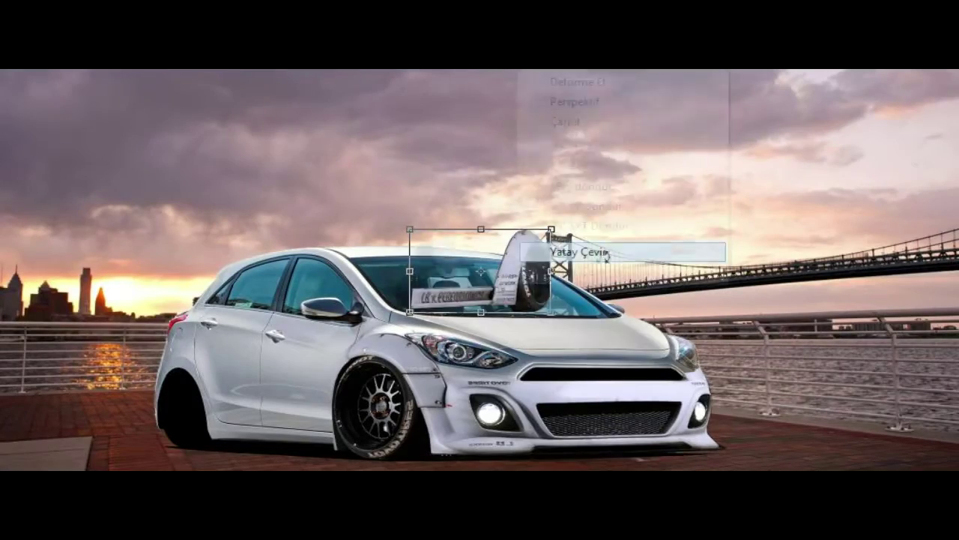
Step: Place the flipped fender piece over the rear wheel, narrowing and skewing it along the lower body
left_click(606, 255)
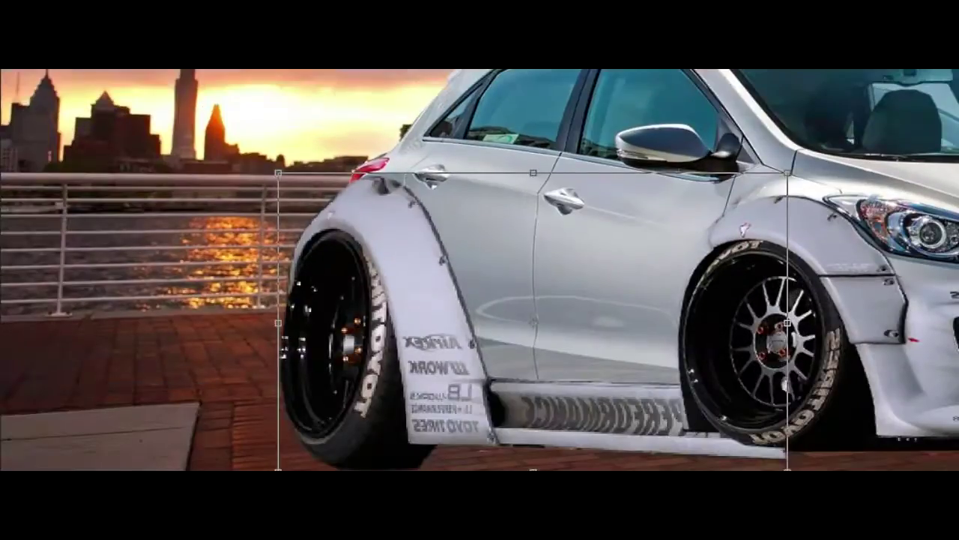
left_click_drag(787, 173, 690, 205)
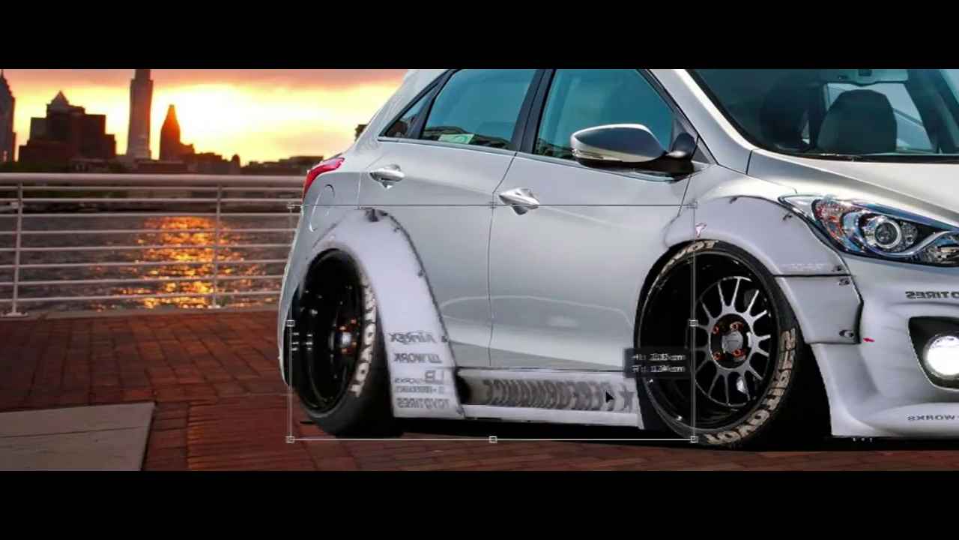
left_click_drag(485, 437, 475, 427)
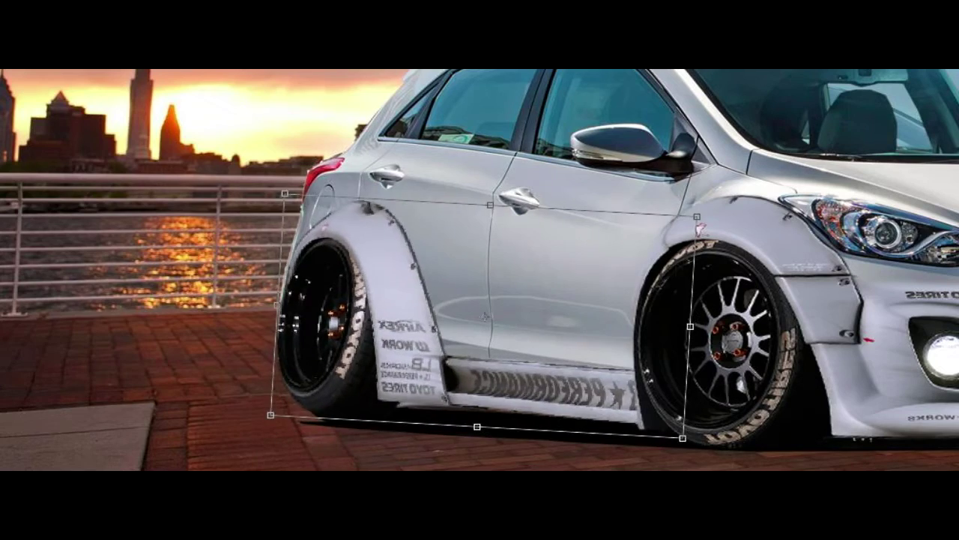
left_click_drag(601, 331, 604, 336)
left_click_drag(245, 330, 267, 315)
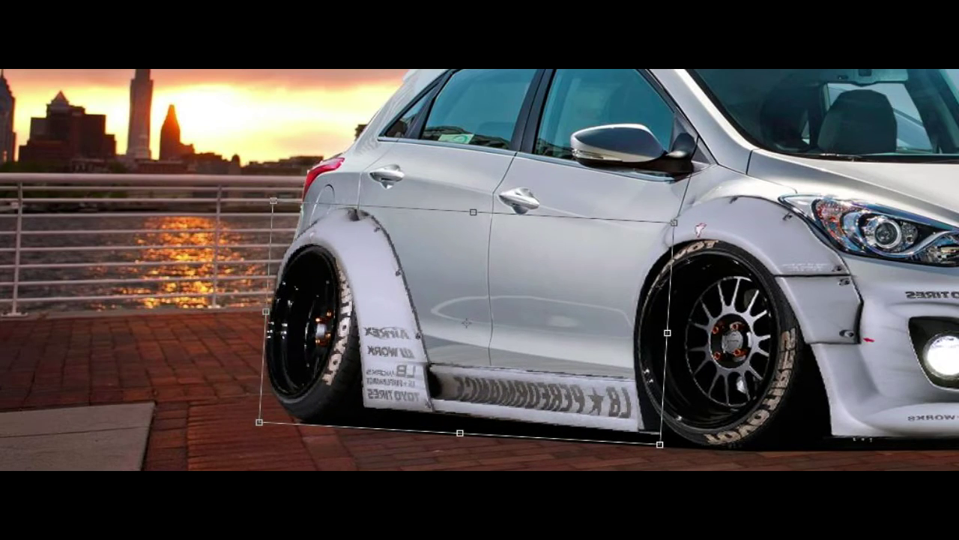
scroll(479, 270, "down", 3)
scroll(480, 300, "up", 3)
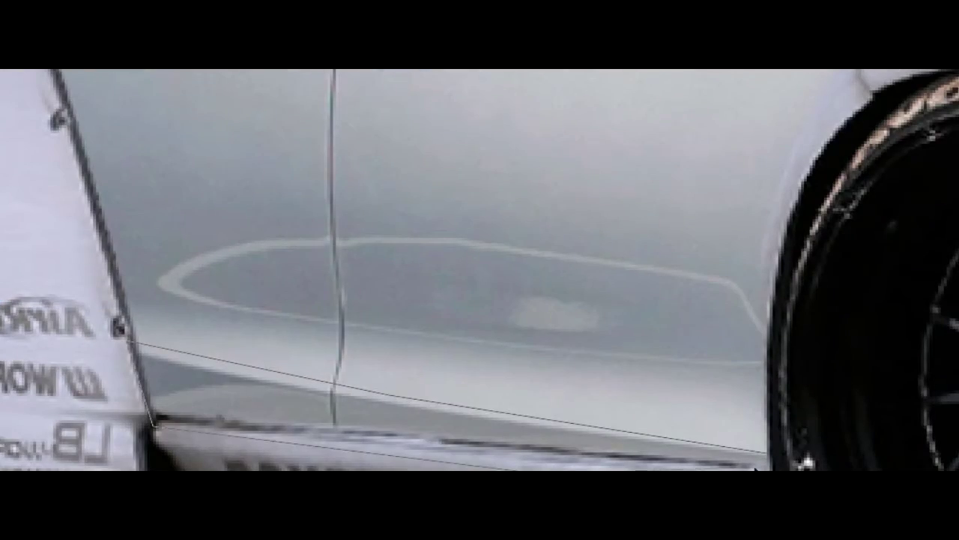
Step: Close the outline along the door sill and pick a soft round brush tip
double_click(756, 466)
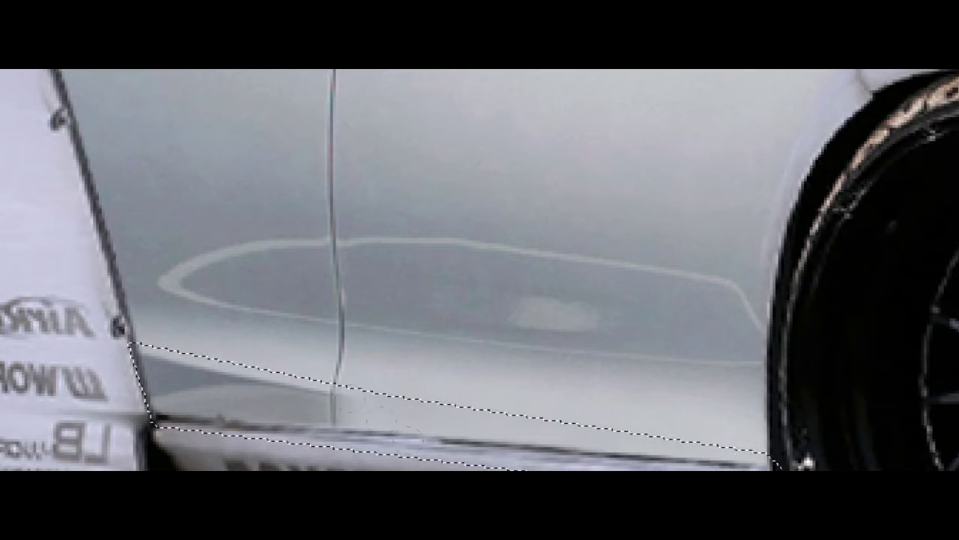
scroll(386, 420, "left", 3)
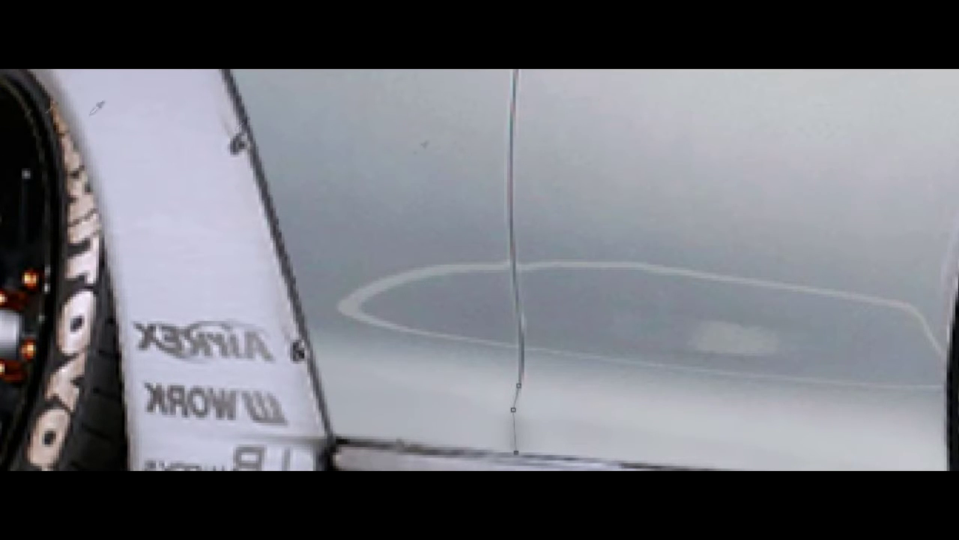
right_click(34, 110)
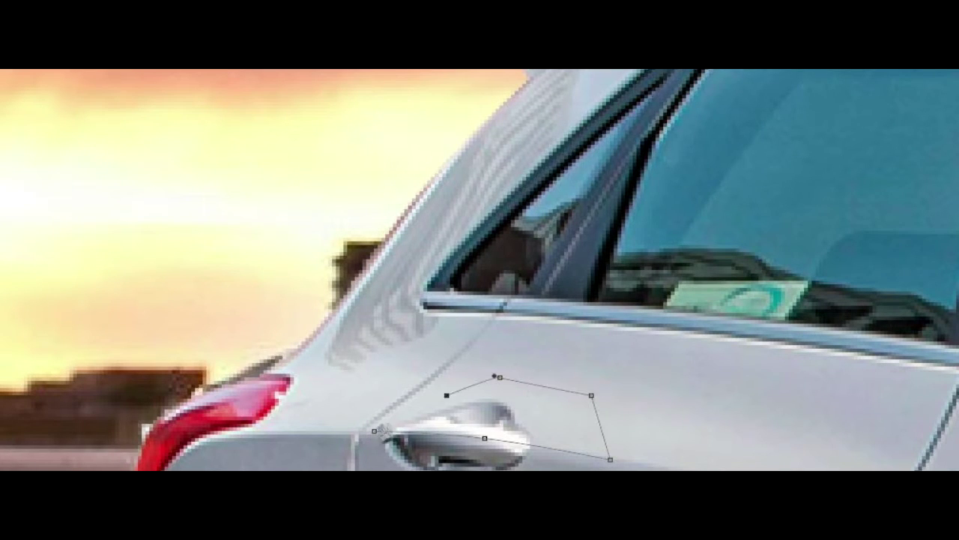
Step: Make a selection from the traced panel outline, blur the panel, and deselect
right_click(381, 430)
key("Return")
left_click(75, 293)
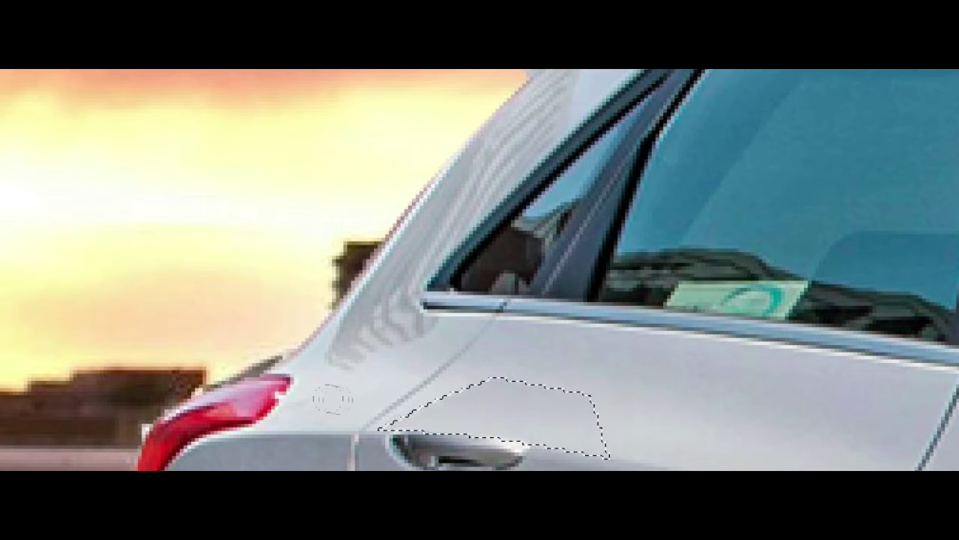
right_click(564, 249)
left_click(567, 257)
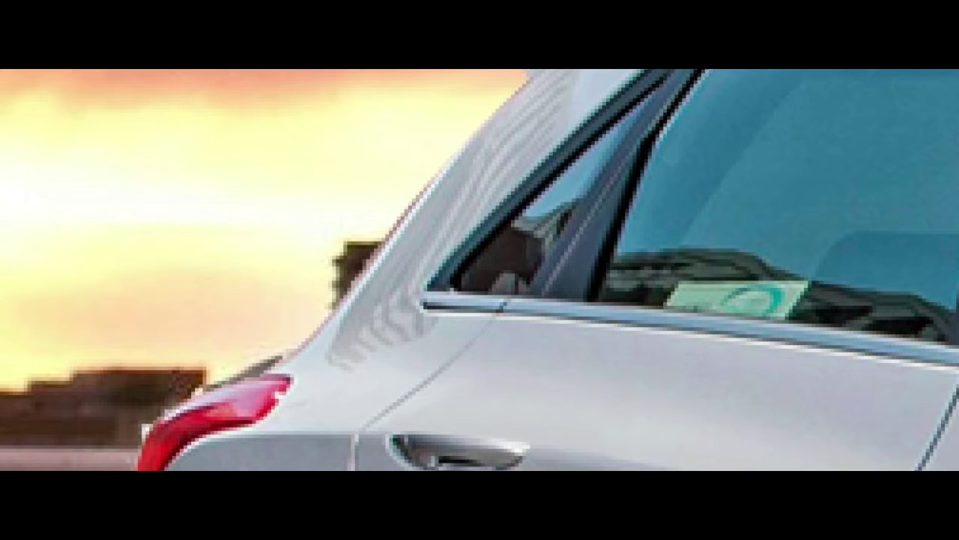
Step: Select the door-handle outline, clear the handle, deselect, and blur the edges
right_click(375, 441)
left_click(531, 90)
key("Return")
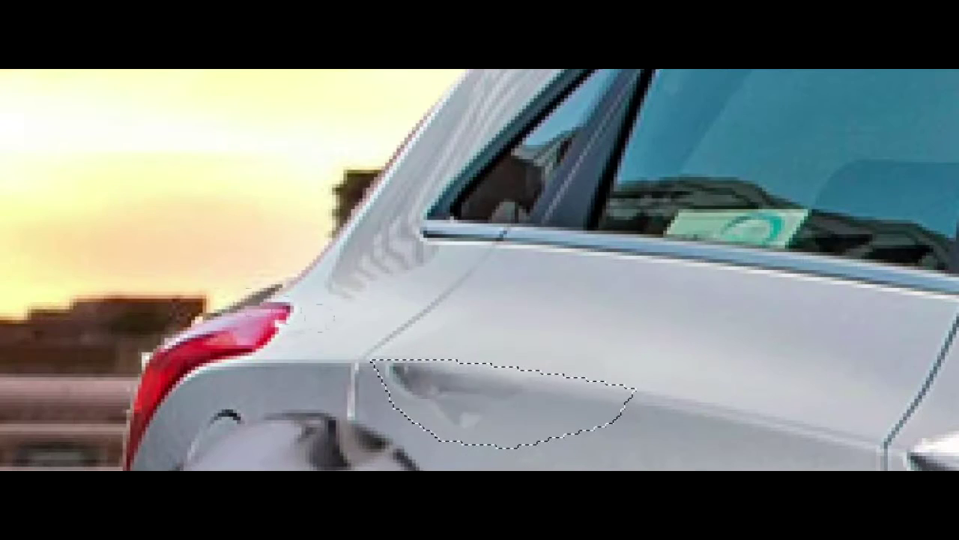
key("ctrl+z")
key("ctrl+z")
right_click(535, 267)
left_click(539, 276)
left_click(23, 300)
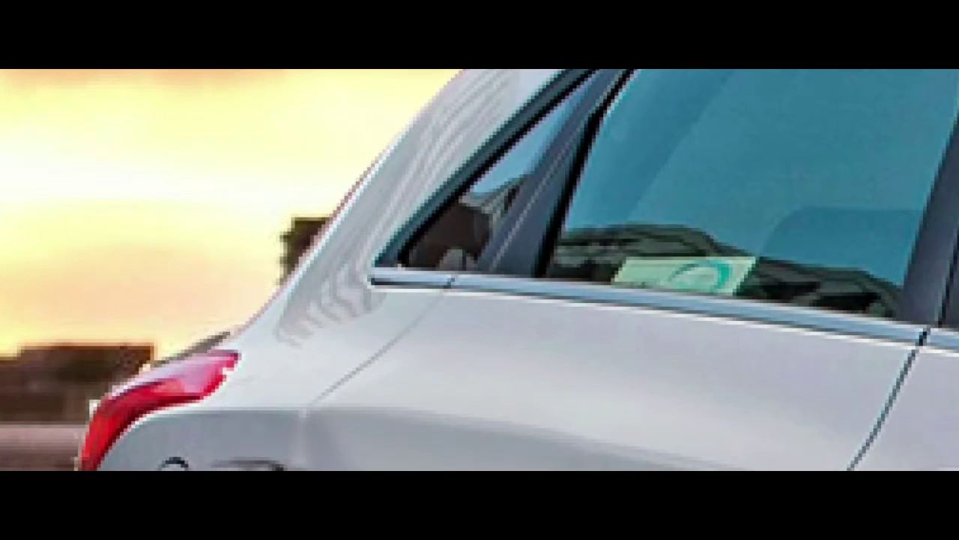
Step: Heal over the leftover door-handle mark on the rear door with a healing tool
right_click(8, 177)
left_click(33, 177)
left_click(381, 336)
left_click(589, 190)
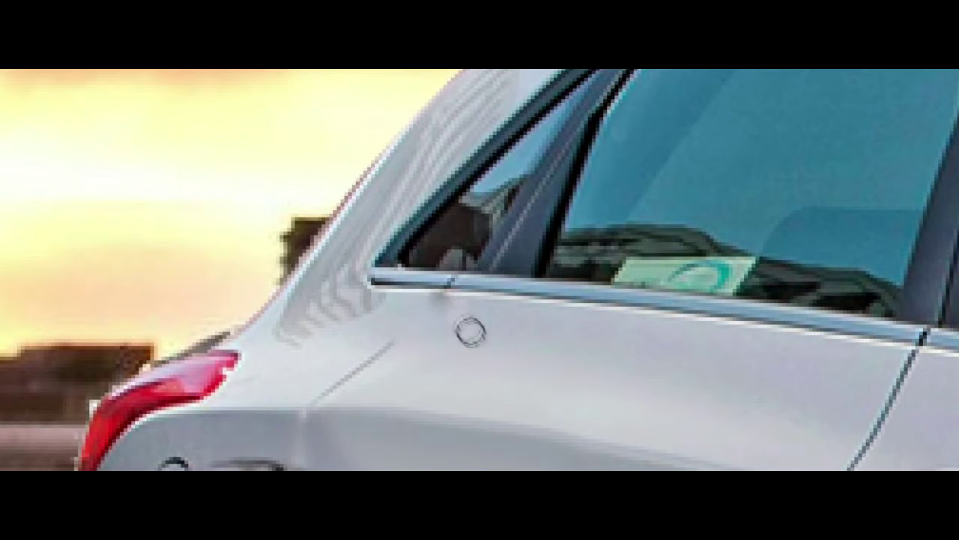
left_click_drag(357, 366, 320, 388)
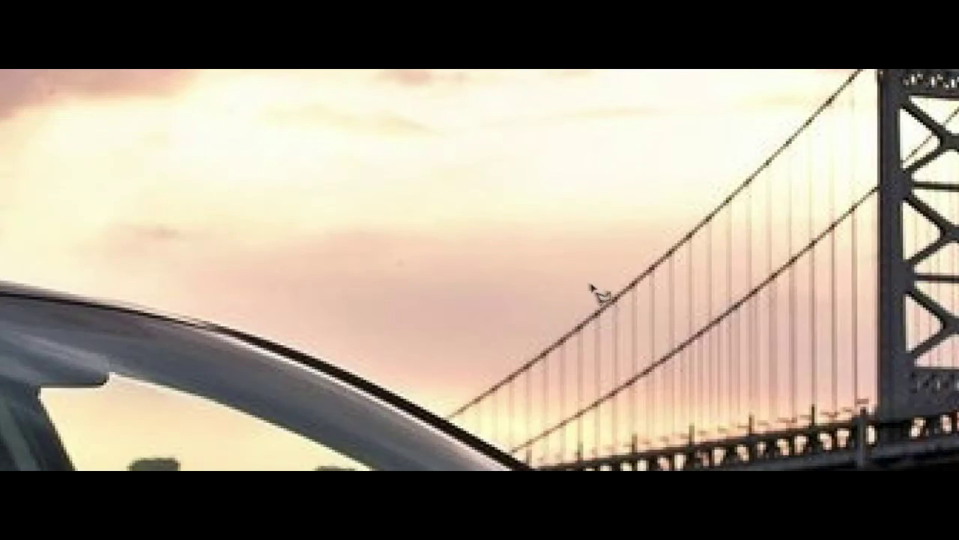
Step: Outline an area across the window pillar and copy it to its own layer
left_click(592, 287)
left_click(662, 405)
left_click(545, 446)
left_click(450, 397)
left_click(447, 352)
left_click(592, 286)
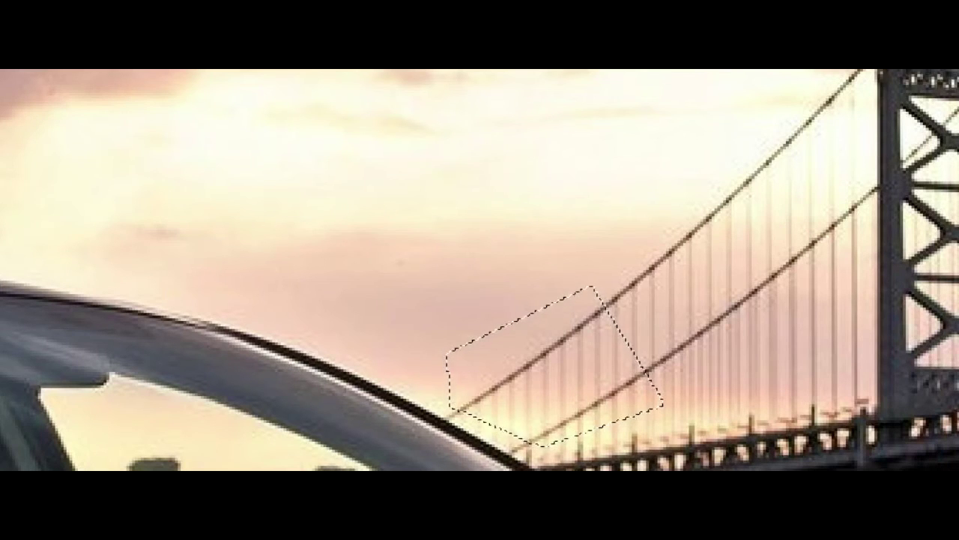
key("ctrl+j")
Step: Free-transform the copied bridge patch into place, delete the pale-blue area, and deselect
right_click(568, 112)
left_click(642, 276)
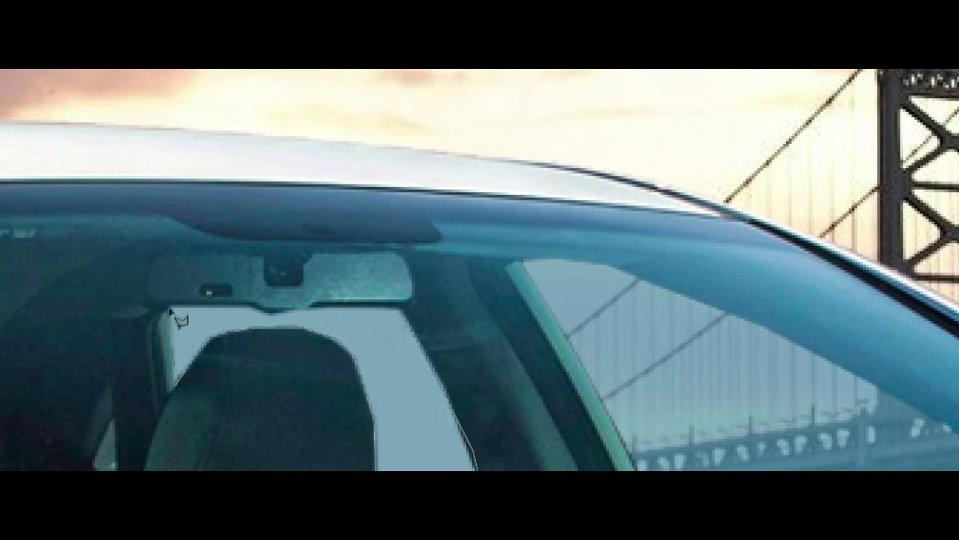
key("Delete")
key("ctrl+d")
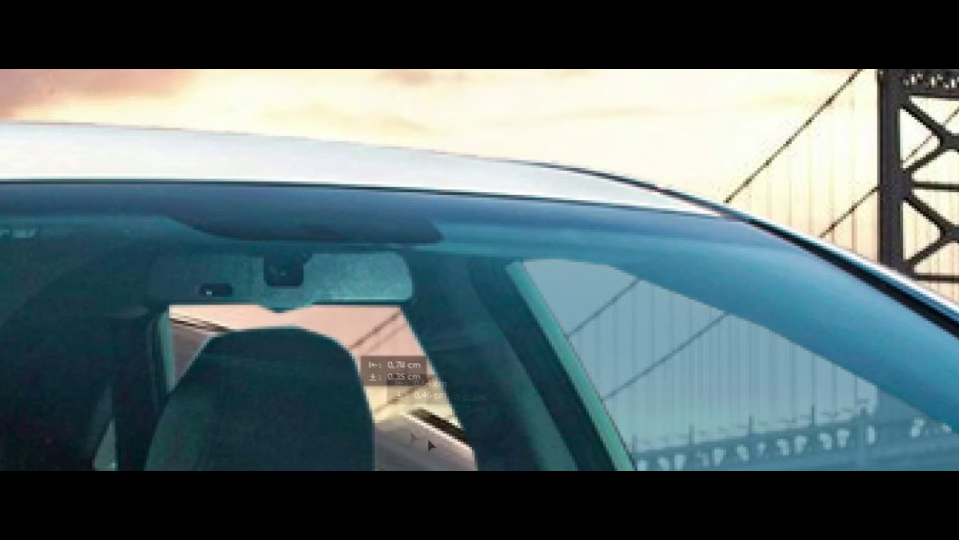